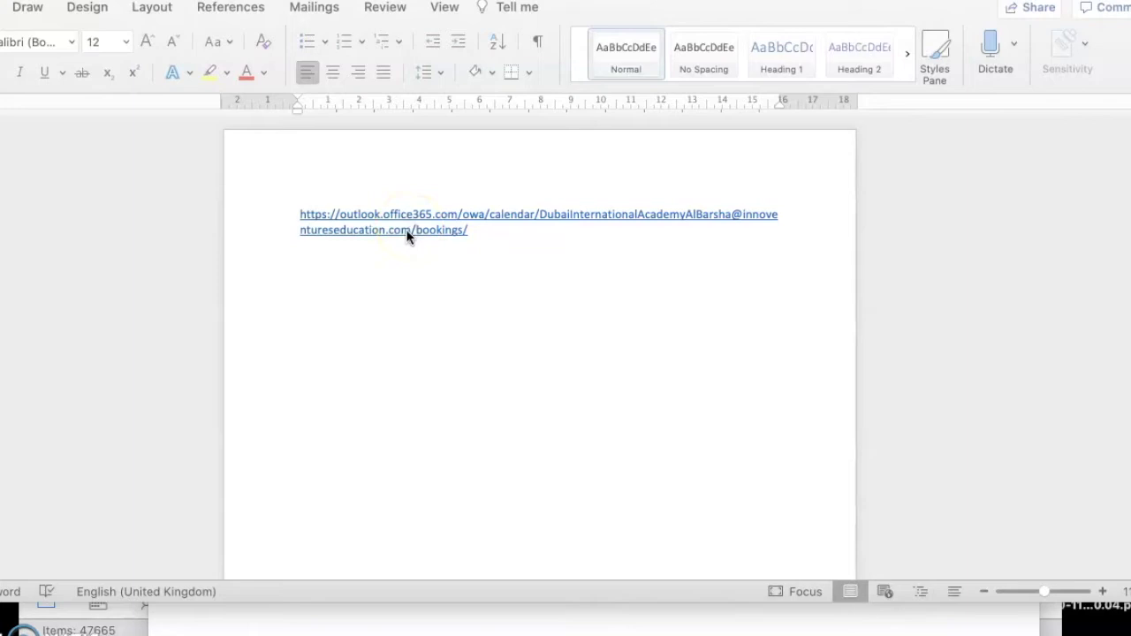
# - Follow the Outlook bookings link in the Word document to the academy's booking page
pyautogui.click(406, 229)
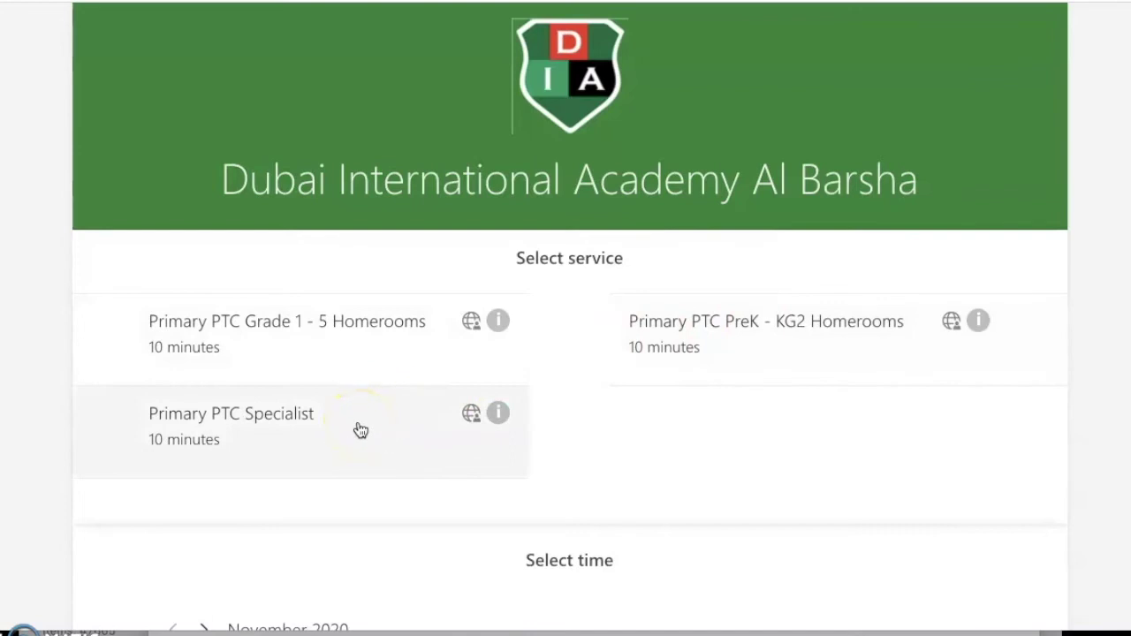
# - Select the Primary PTC Grade 1 - 5 Homerooms service and pick November 24, 2020
pyautogui.scroll(-1, 360, 430)
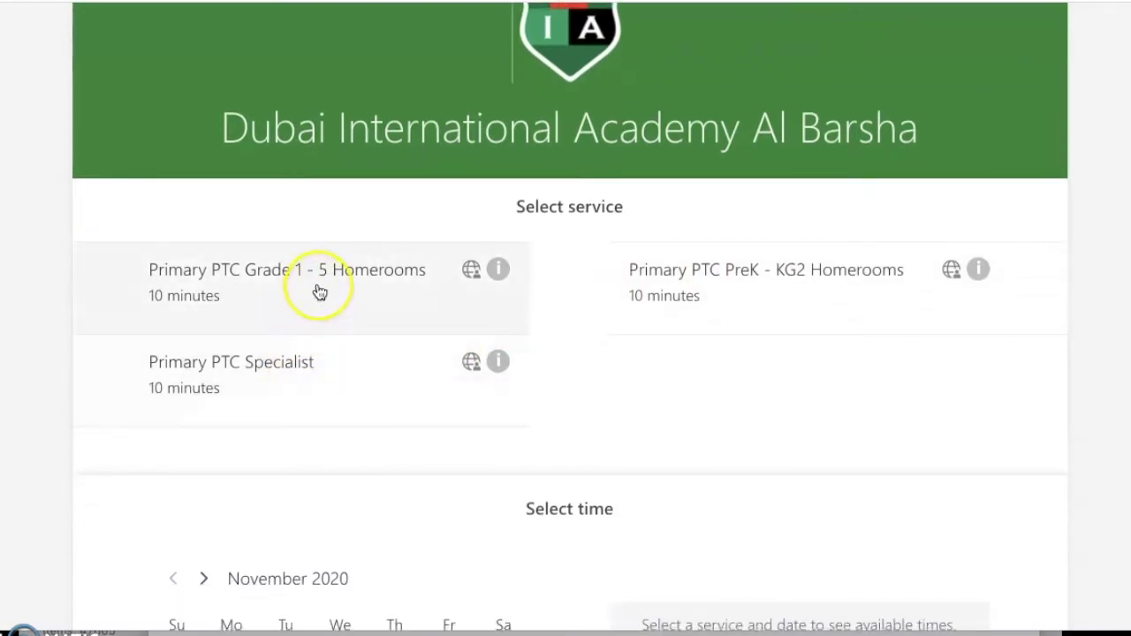
pyautogui.click(320, 293)
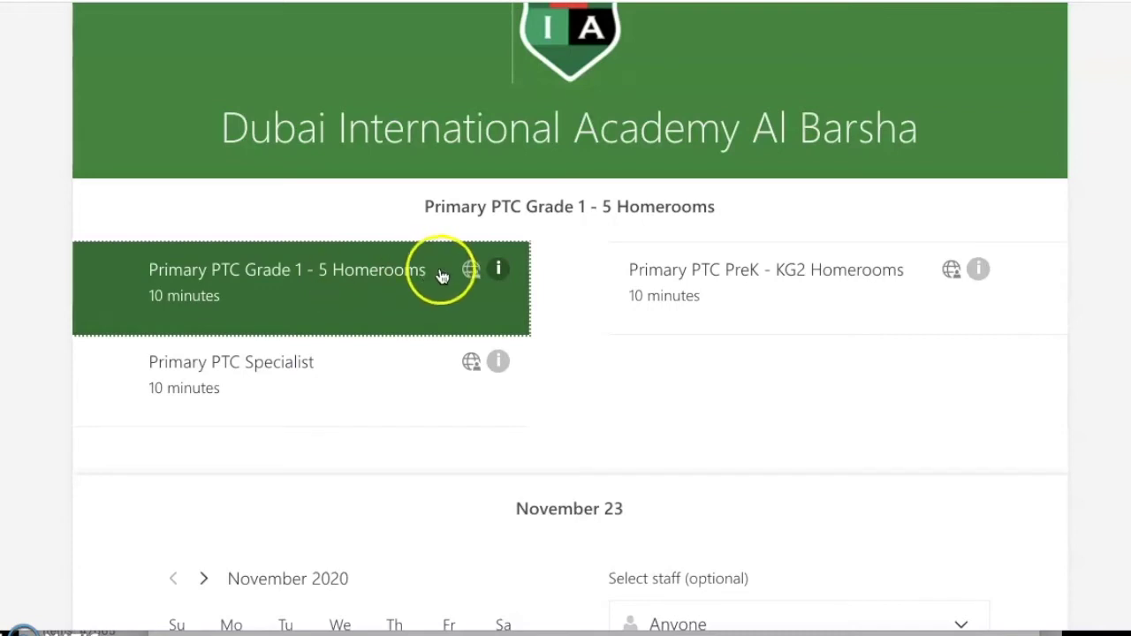
pyautogui.scroll(-4, 444, 276)
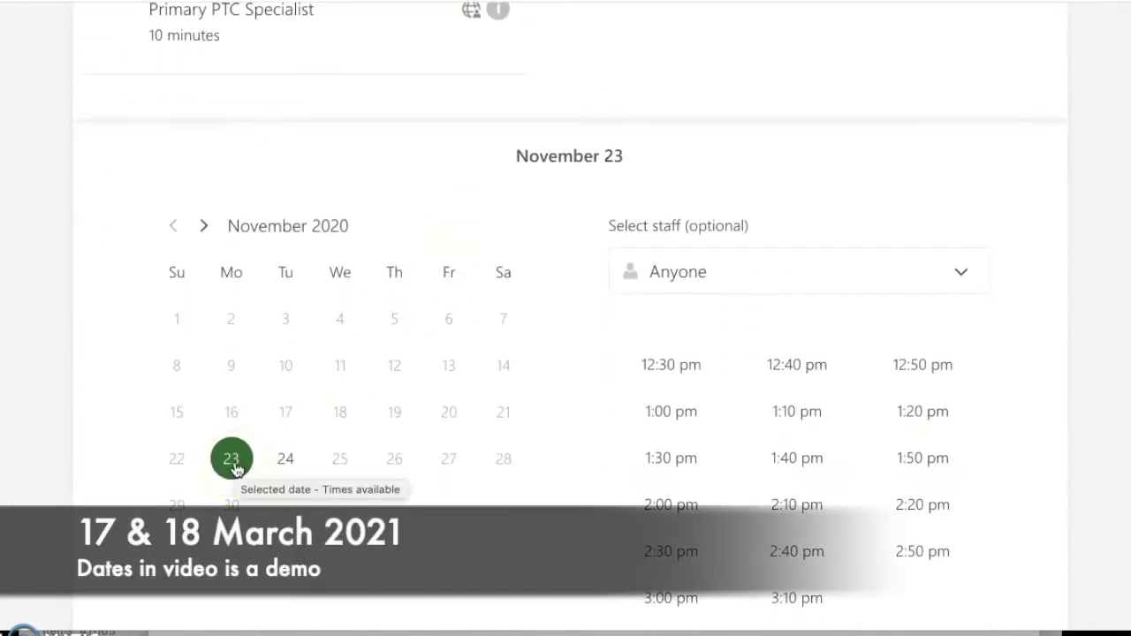
pyautogui.click(286, 459)
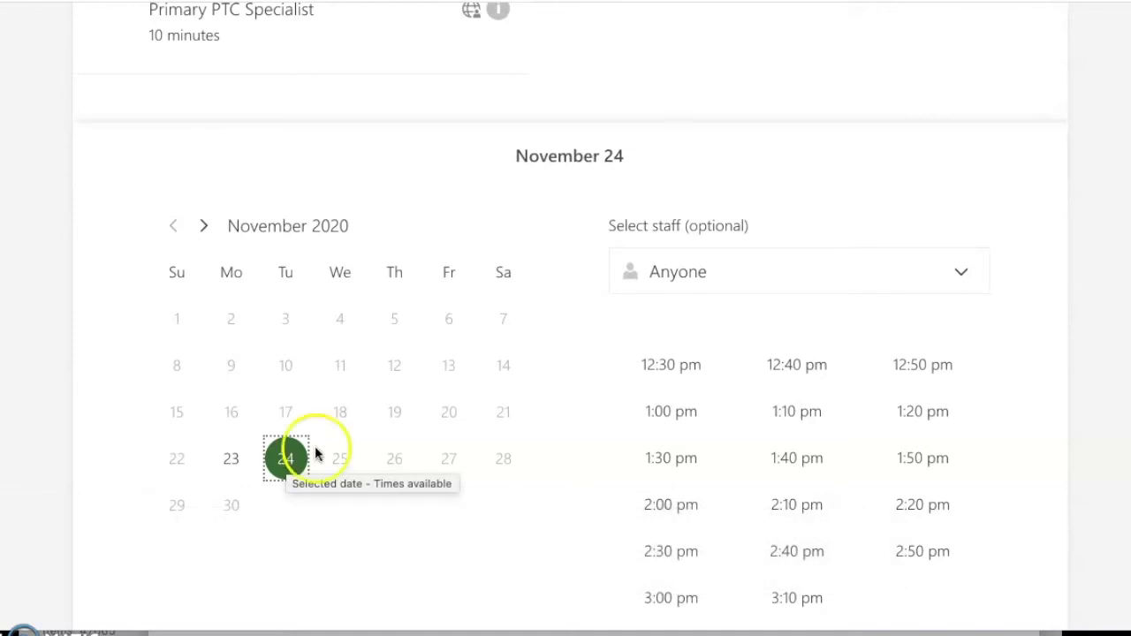
pyautogui.click(728, 269)
# - Scroll the staff list and choose the teacher to meet on November 24
pyautogui.scroll(-5, 697, 329)
pyautogui.scroll(-8, 698, 328)
pyautogui.scroll(-1, 697, 329)
pyautogui.scroll(3, 697, 329)
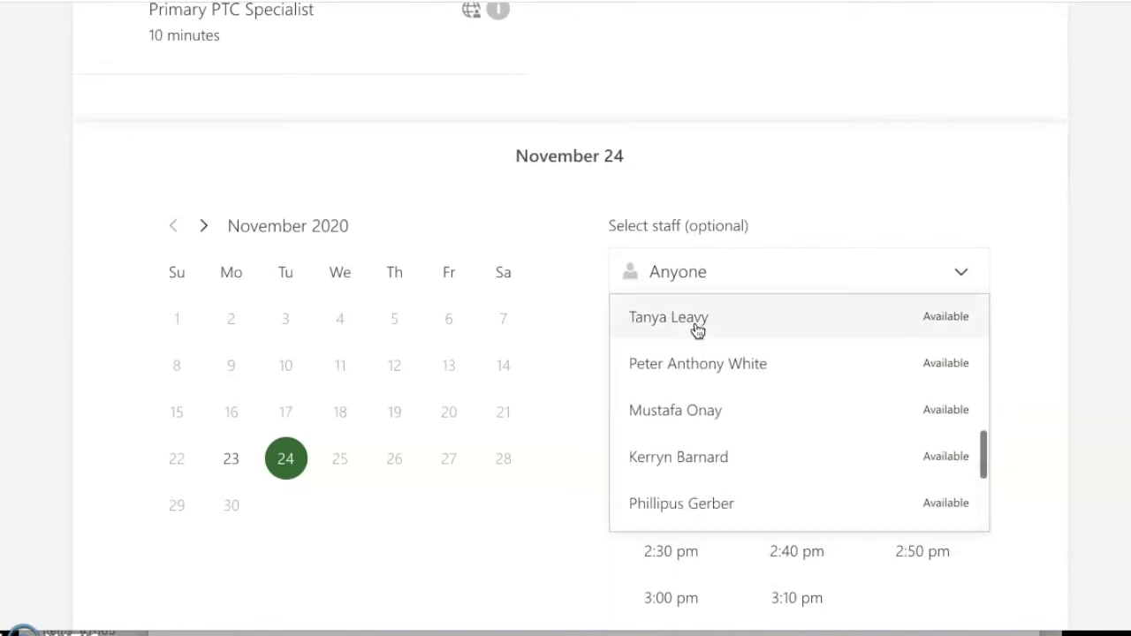
pyautogui.scroll(2, 697, 329)
pyautogui.click(689, 353)
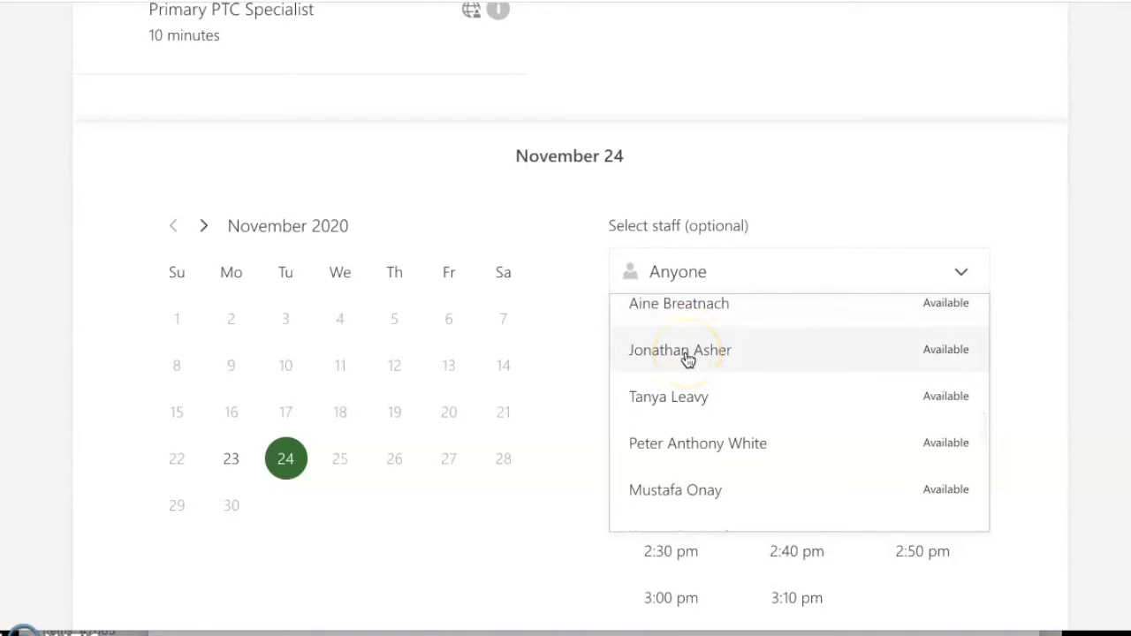
pyautogui.click(688, 353)
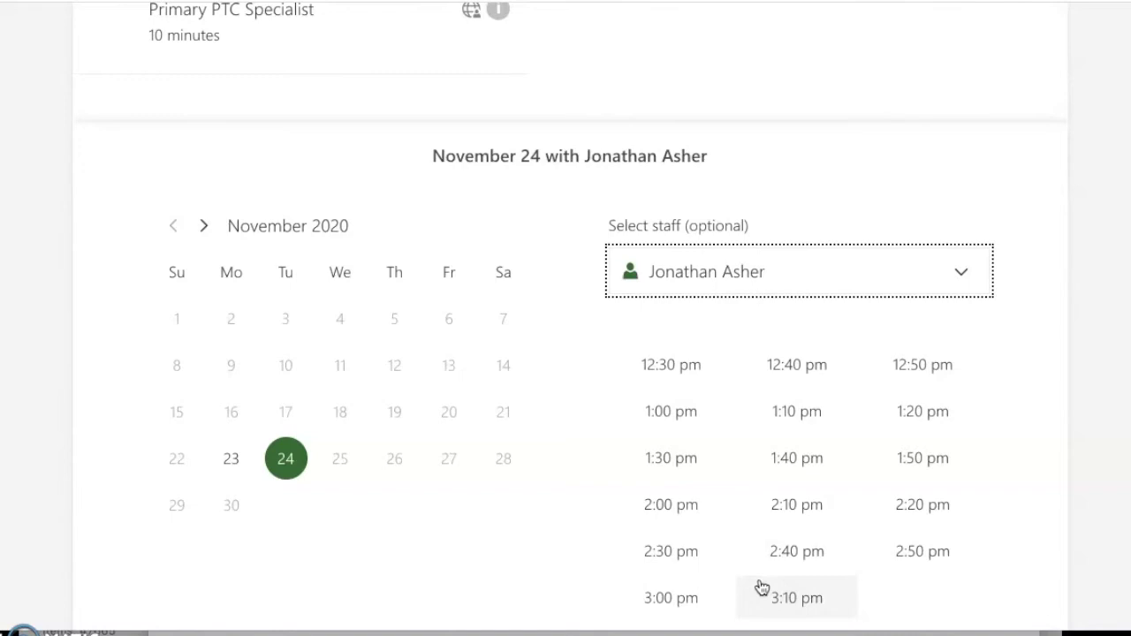
# - Book the 1:10 pm slot and enter the parent's first name
pyautogui.click(797, 413)
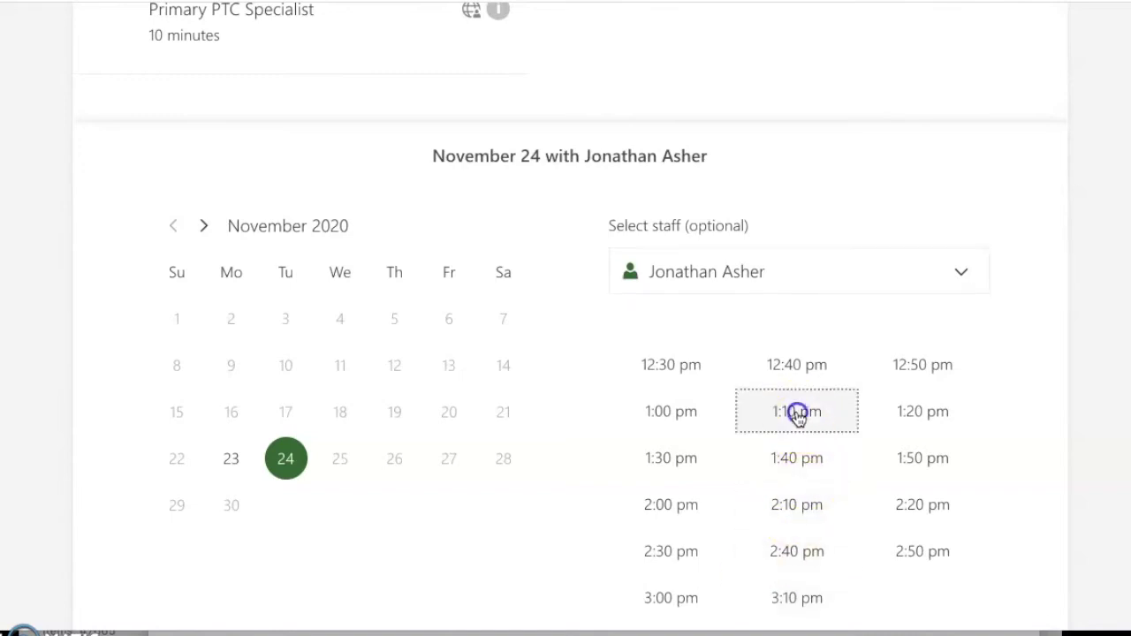
pyautogui.scroll(-5, 796, 417)
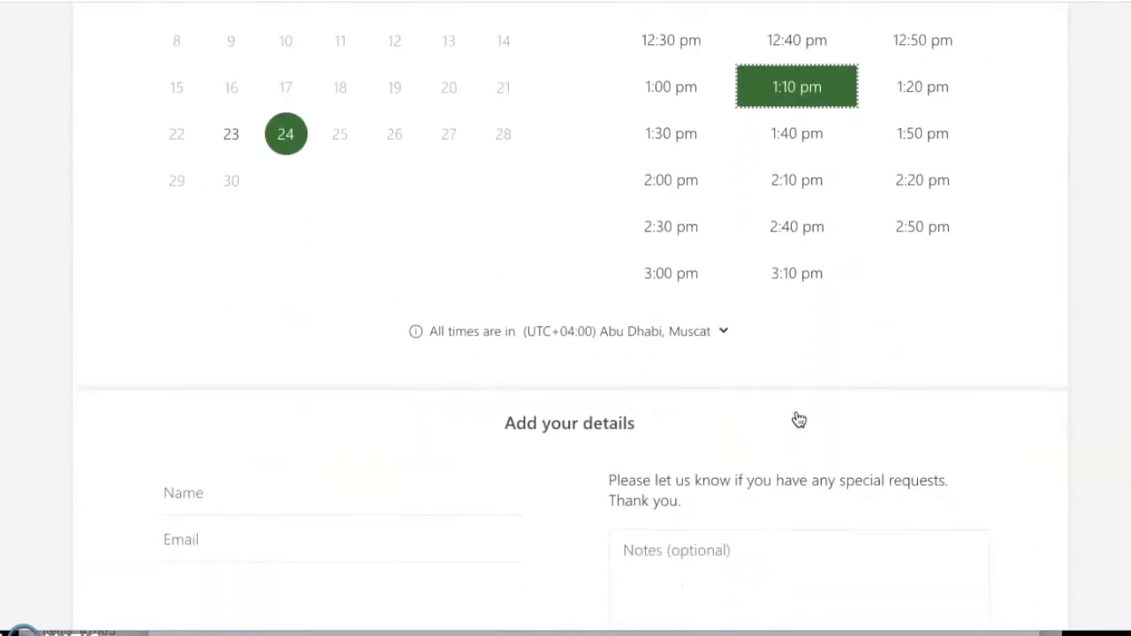
pyautogui.click(277, 359)
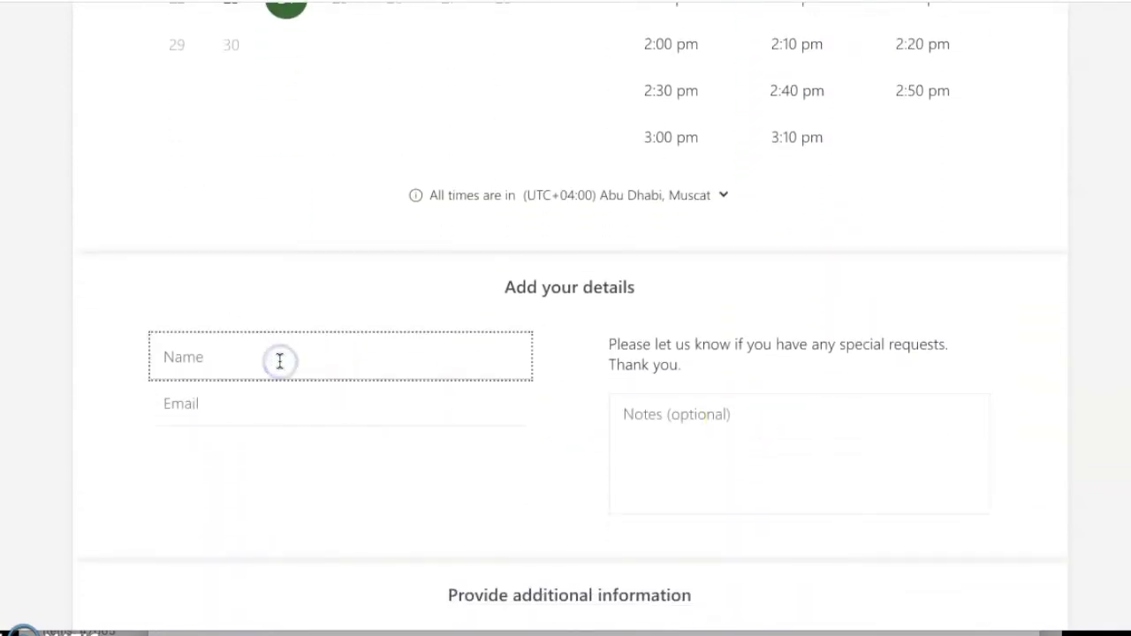
pyautogui.write('XXX')
# - Enter the parent's e-mail address, fixing a typo, and add a surname to the name
pyautogui.click(223, 403)
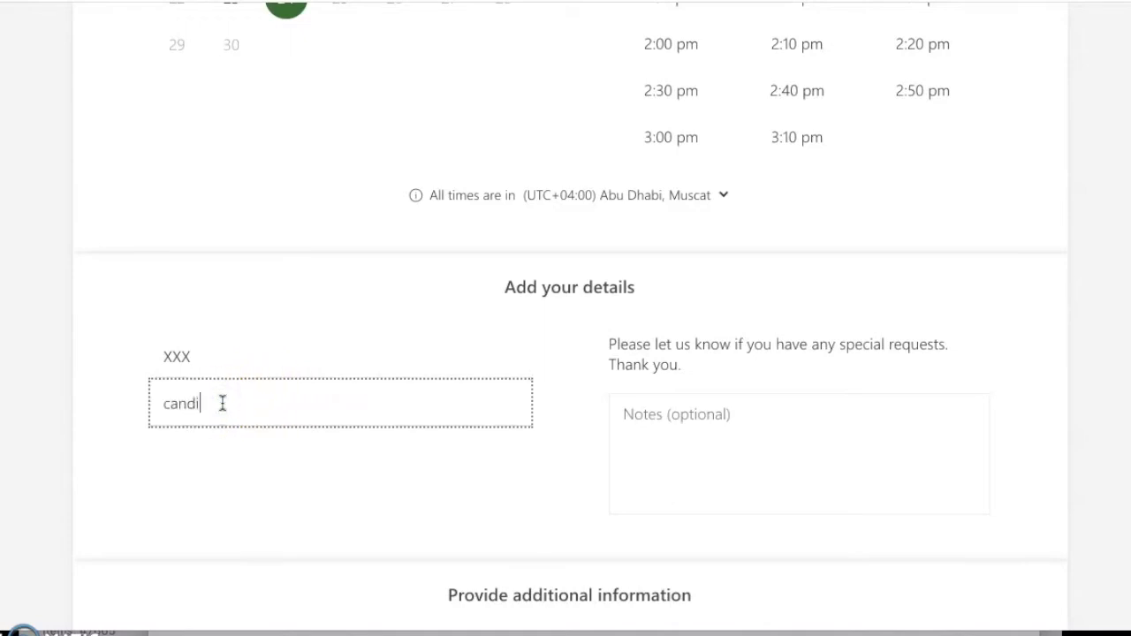
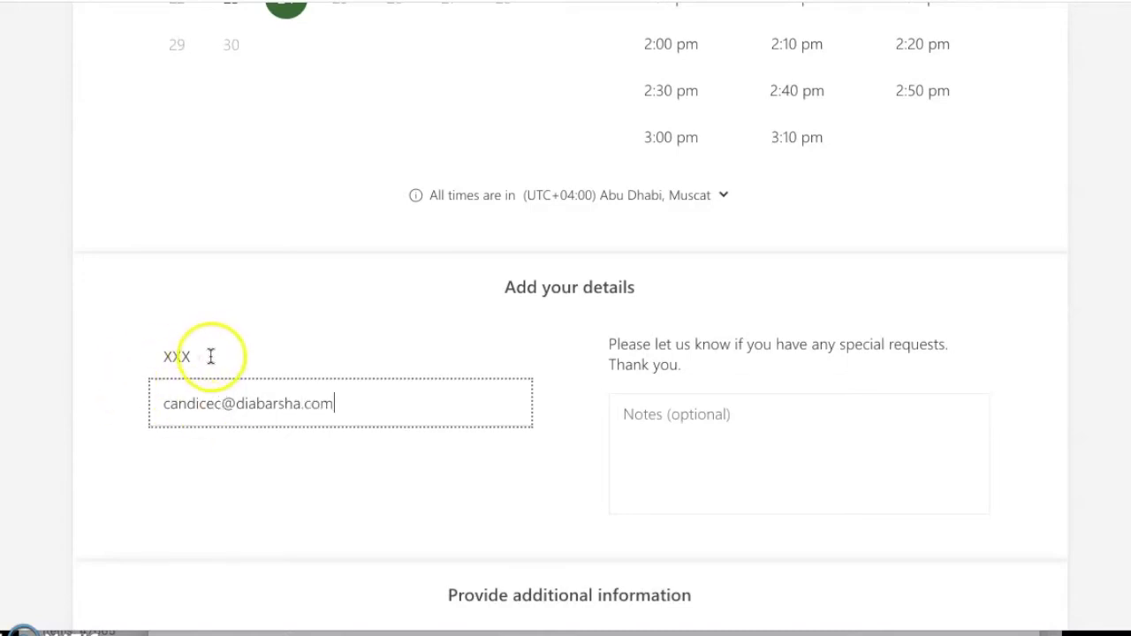
pyautogui.click(210, 356)
pyautogui.write('YYY')
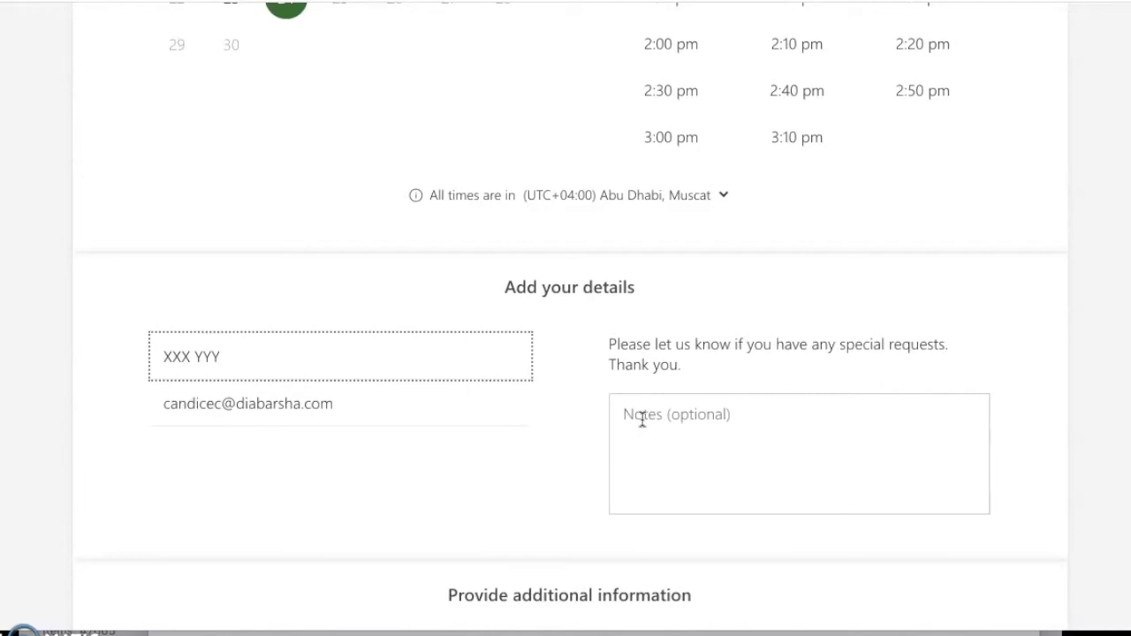
# - Fill in the student's name from the suggestions and set Student Grade to Grade-4
pyautogui.scroll(-1, 520, 375)
pyautogui.scroll(-3, 519, 375)
pyautogui.click(214, 442)
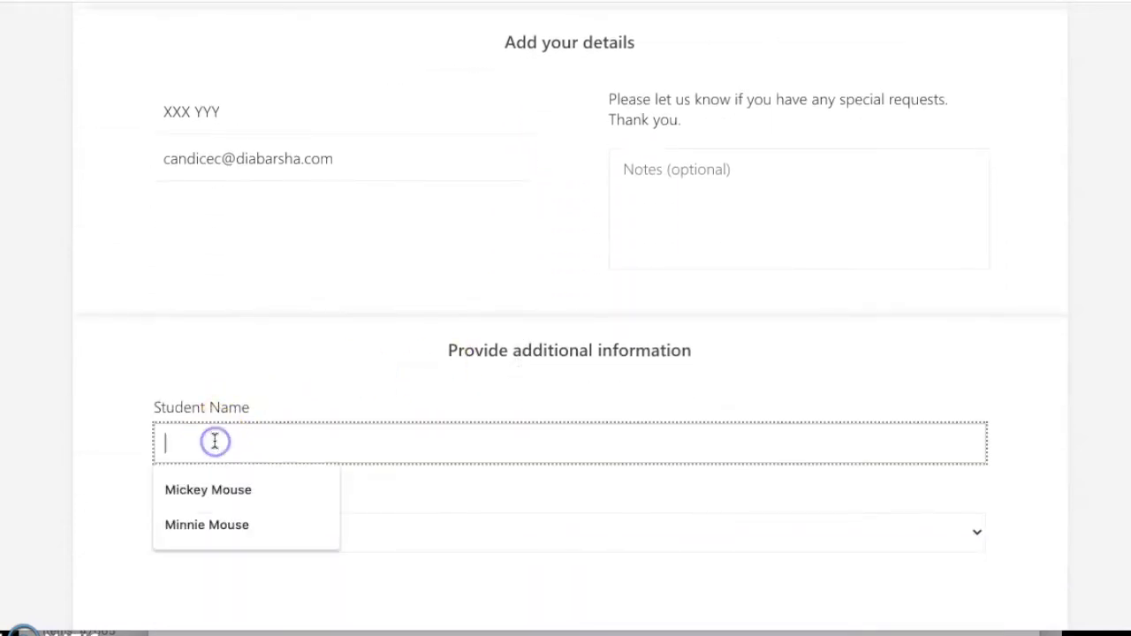
pyautogui.click(214, 498)
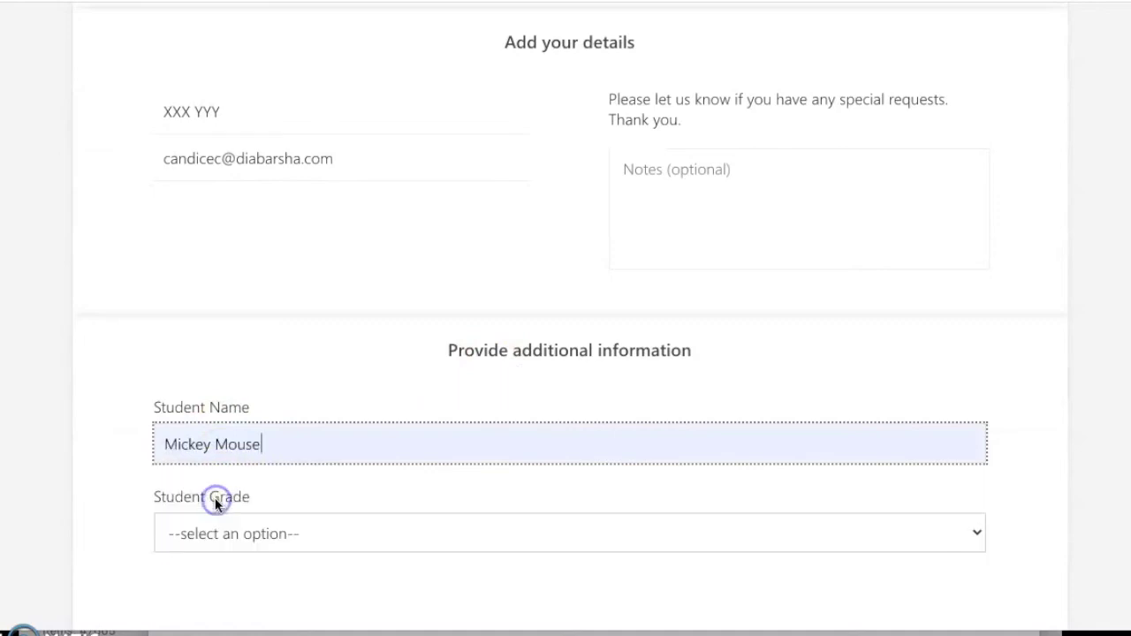
pyautogui.scroll(-2, 283, 424)
pyautogui.click(275, 434)
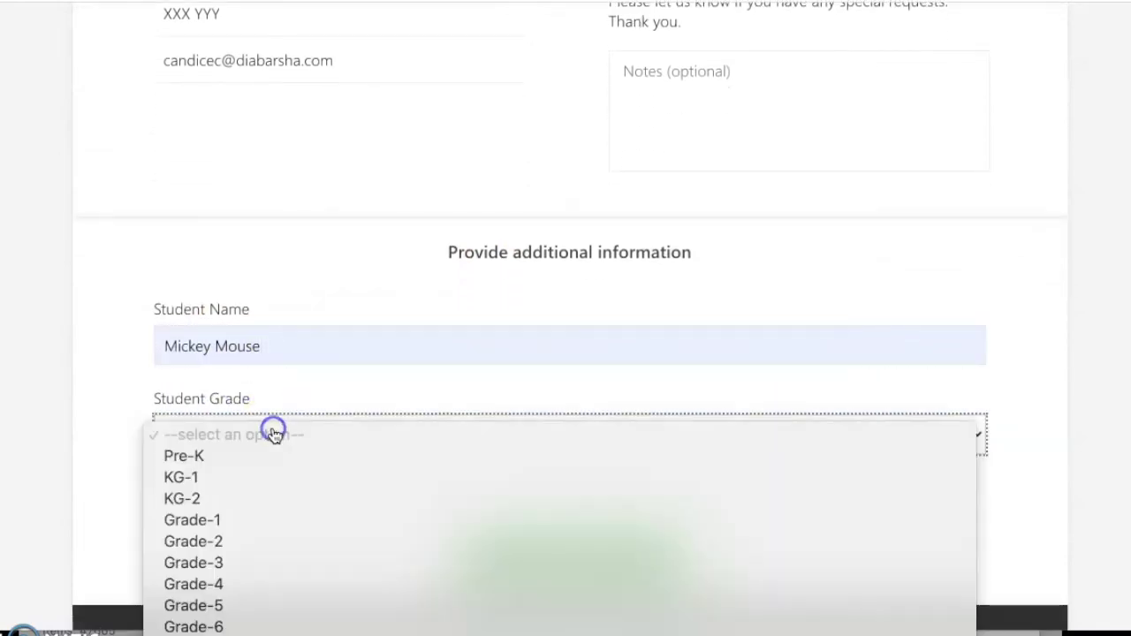
pyautogui.click(203, 584)
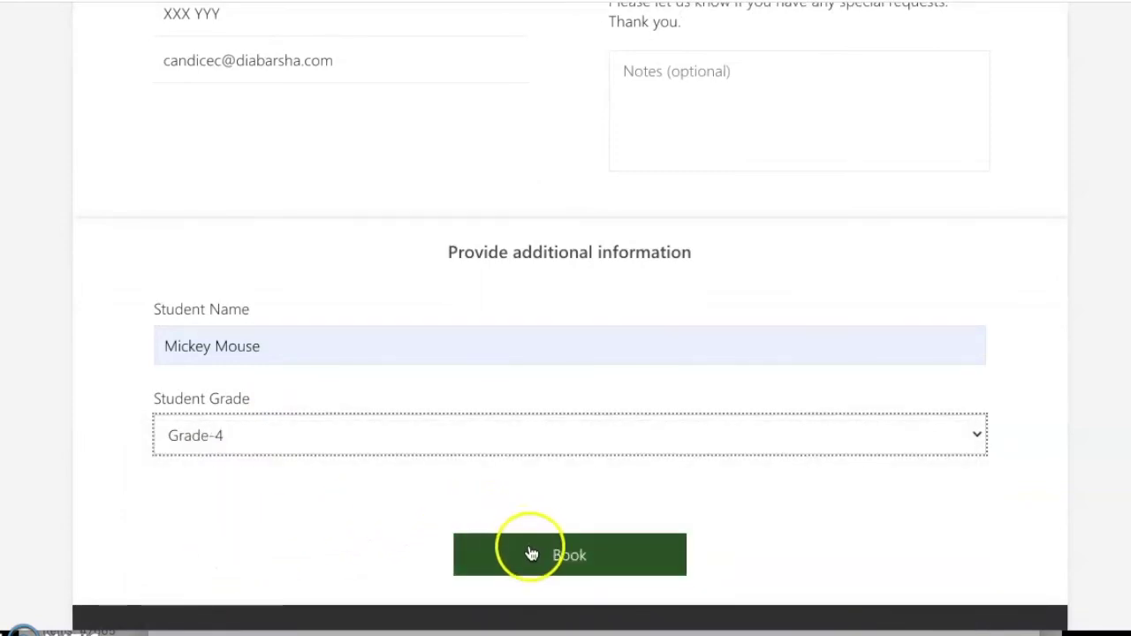
# - Review the name, e-mail and notes fields, then submit the conference booking
pyautogui.scroll(3, 543, 452)
pyautogui.scroll(5, 542, 452)
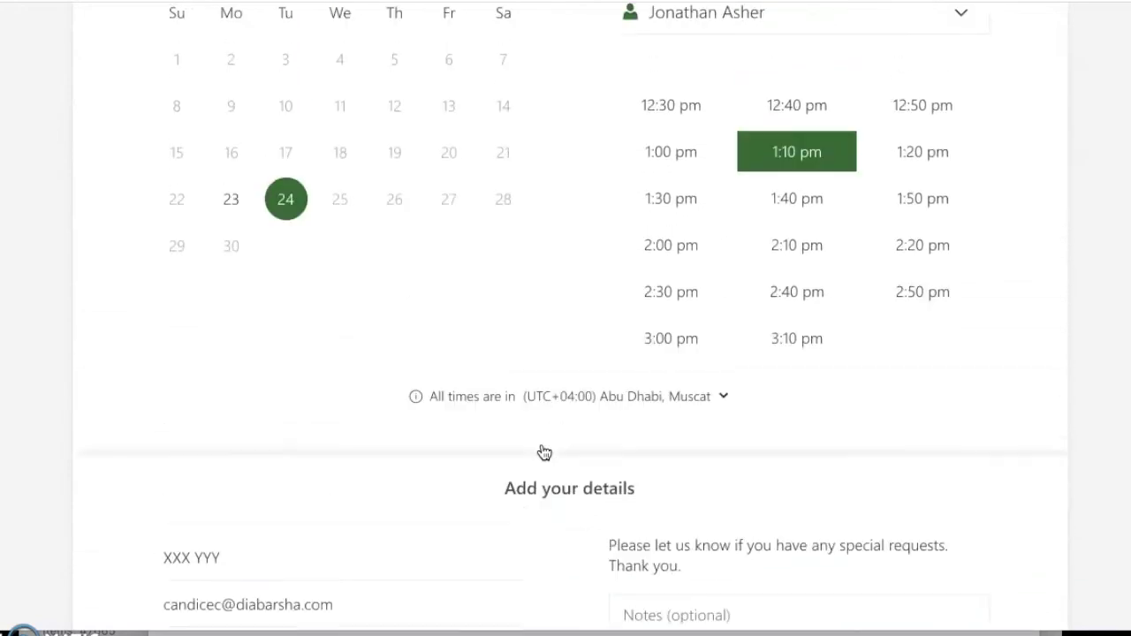
pyautogui.scroll(2, 542, 452)
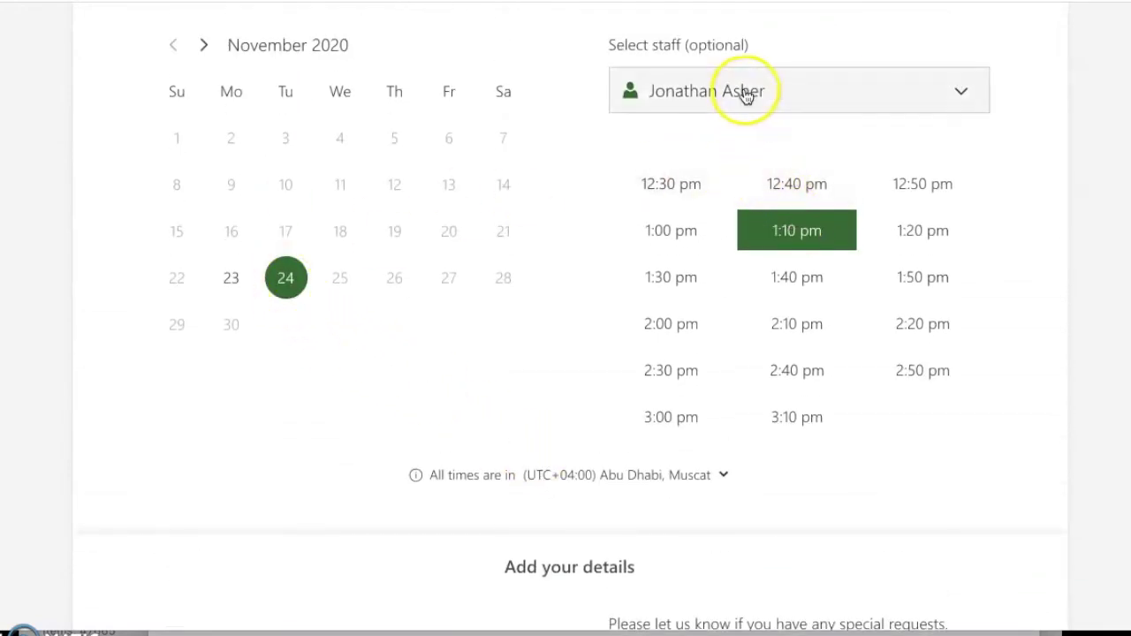
pyautogui.scroll(-1, 747, 94)
pyautogui.scroll(-5, 747, 95)
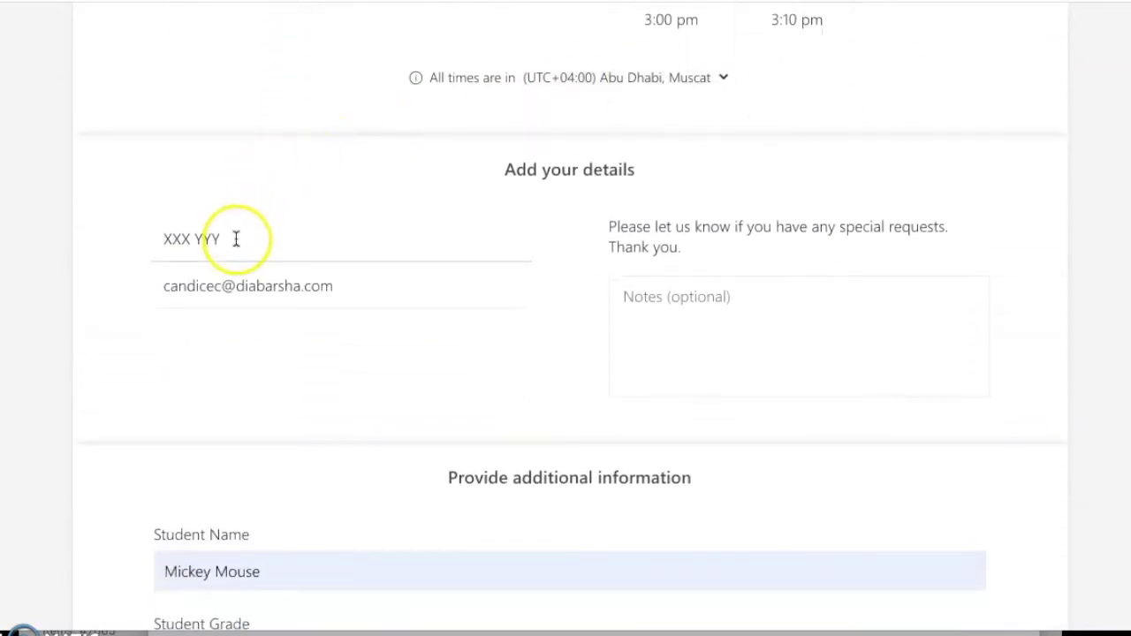
pyautogui.click(242, 293)
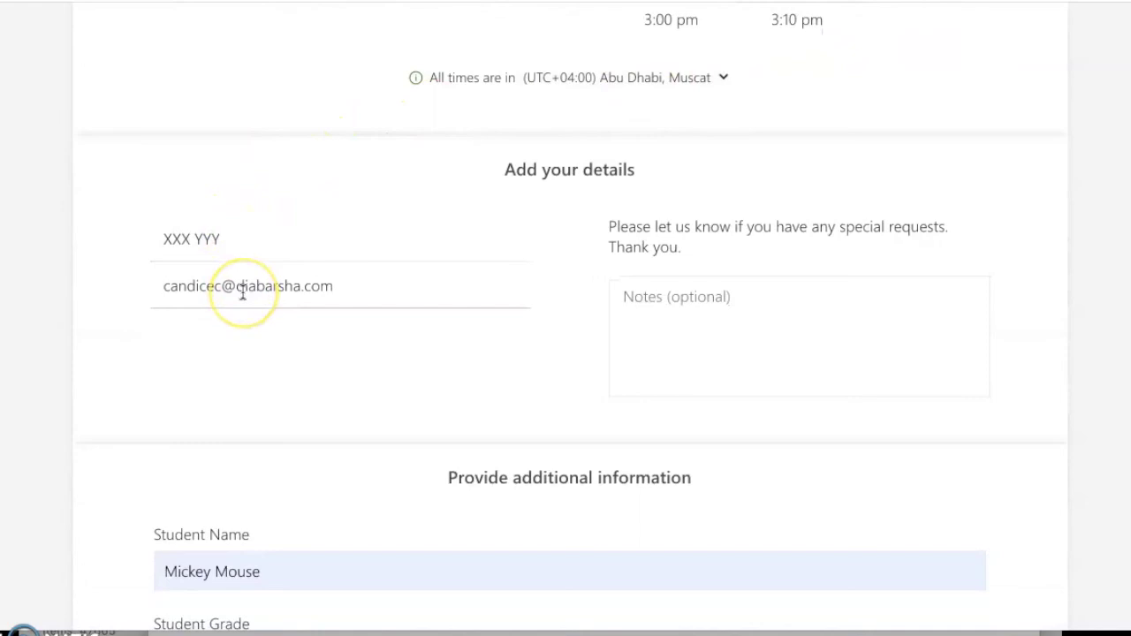
pyautogui.click(626, 298)
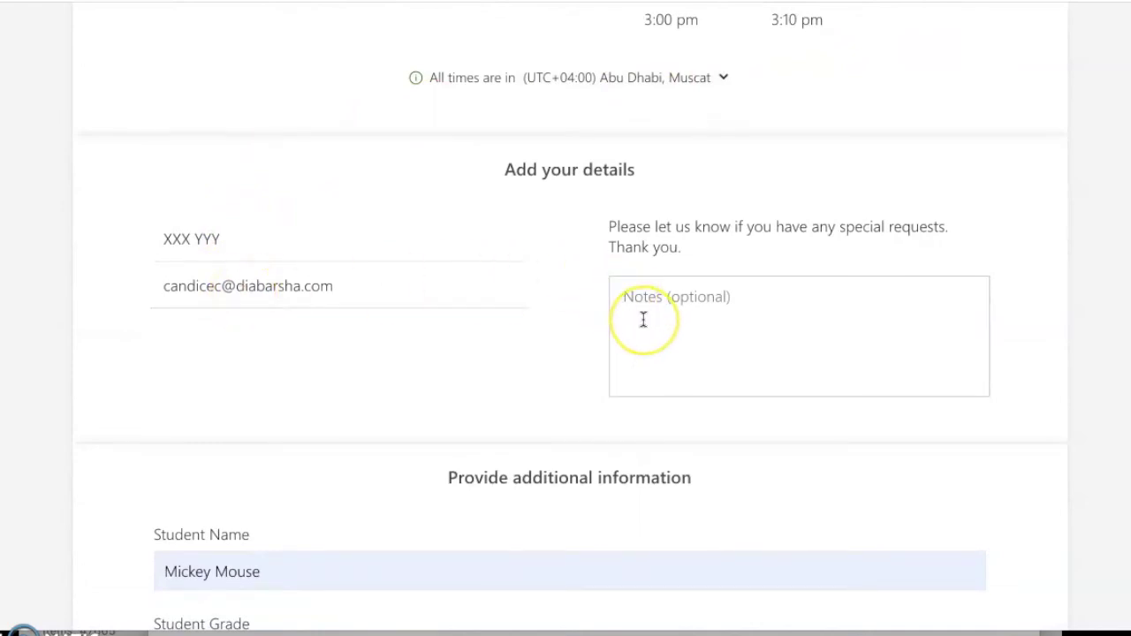
pyautogui.scroll(-2, 645, 320)
pyautogui.scroll(-1, 643, 319)
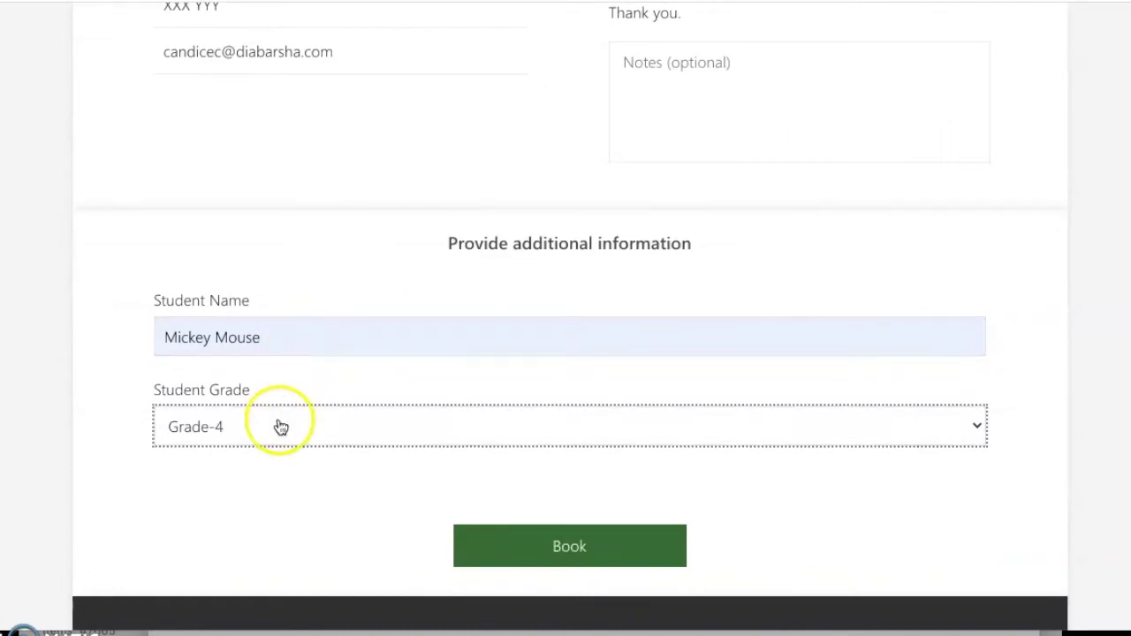
pyautogui.click(535, 544)
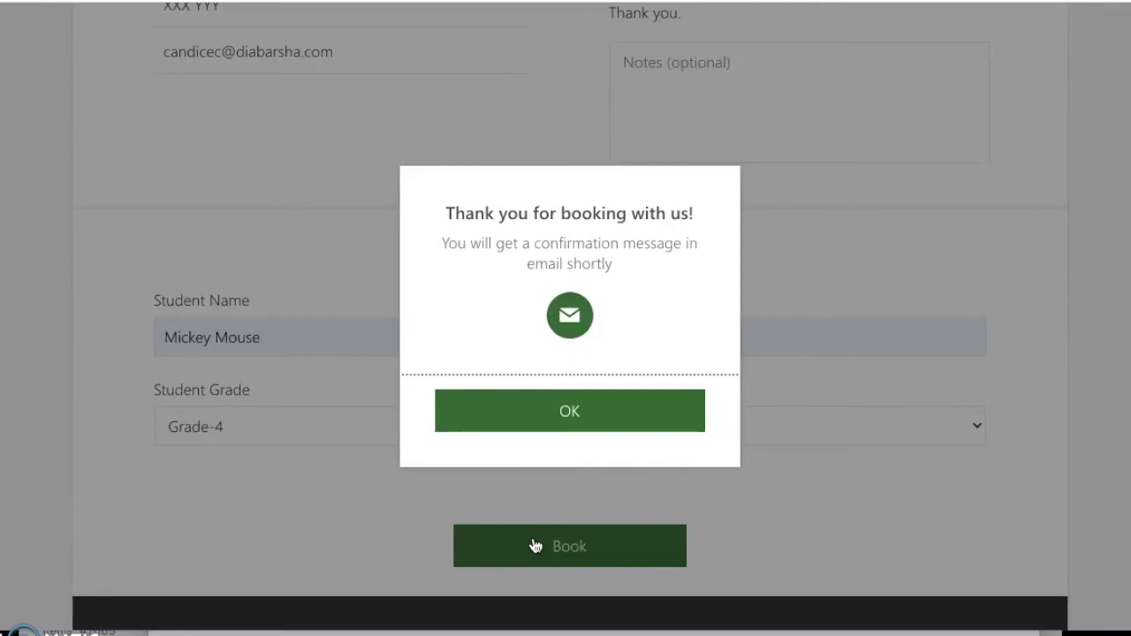
# - Dismiss the thank-you message and point out the New booking, Reschedule and Cancel booking buttons
pyautogui.click(601, 406)
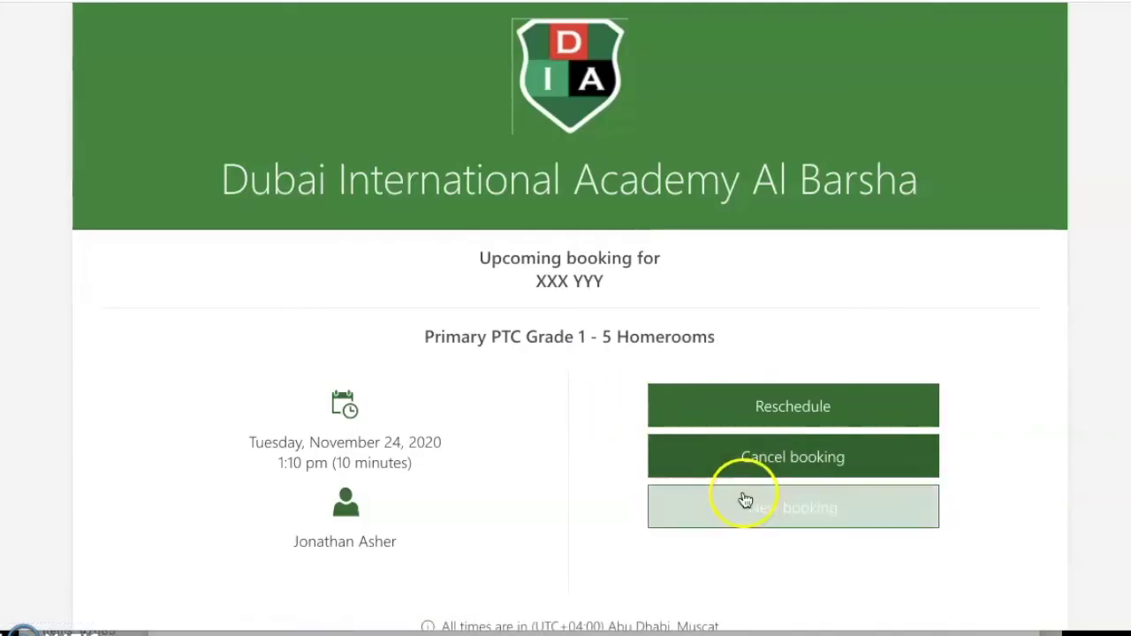
pyautogui.click(745, 519)
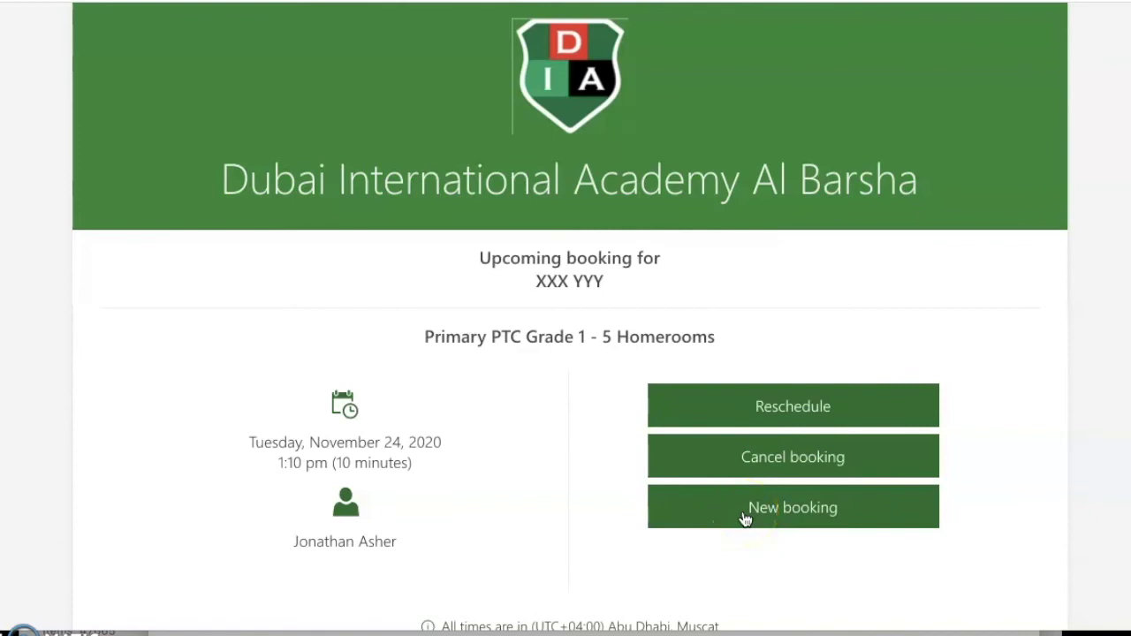
pyautogui.click(733, 414)
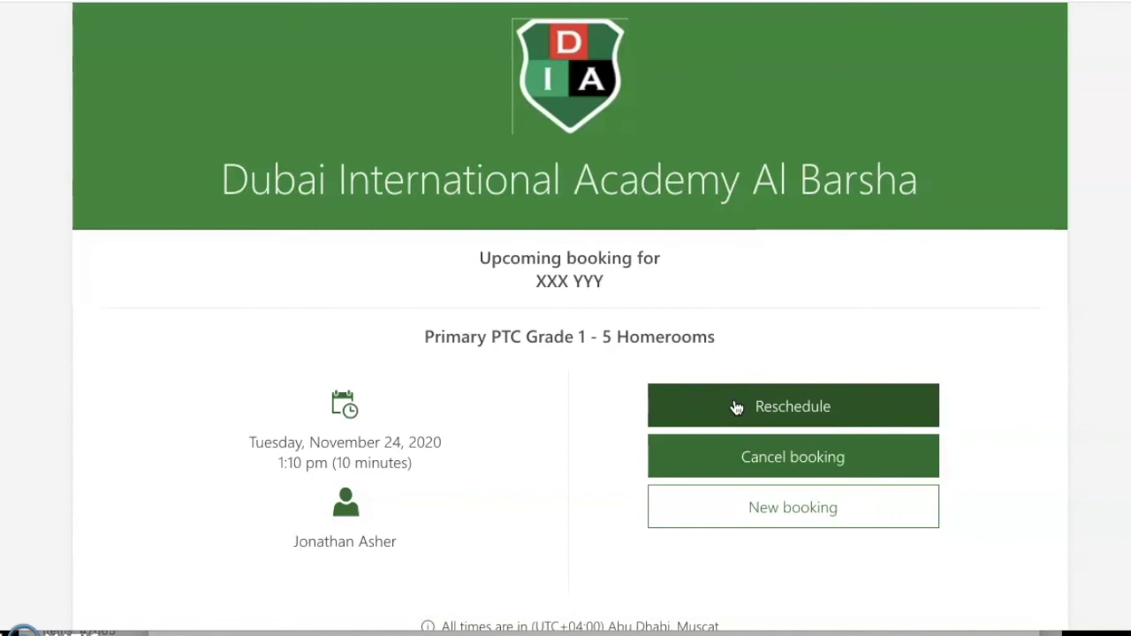
pyautogui.click(735, 423)
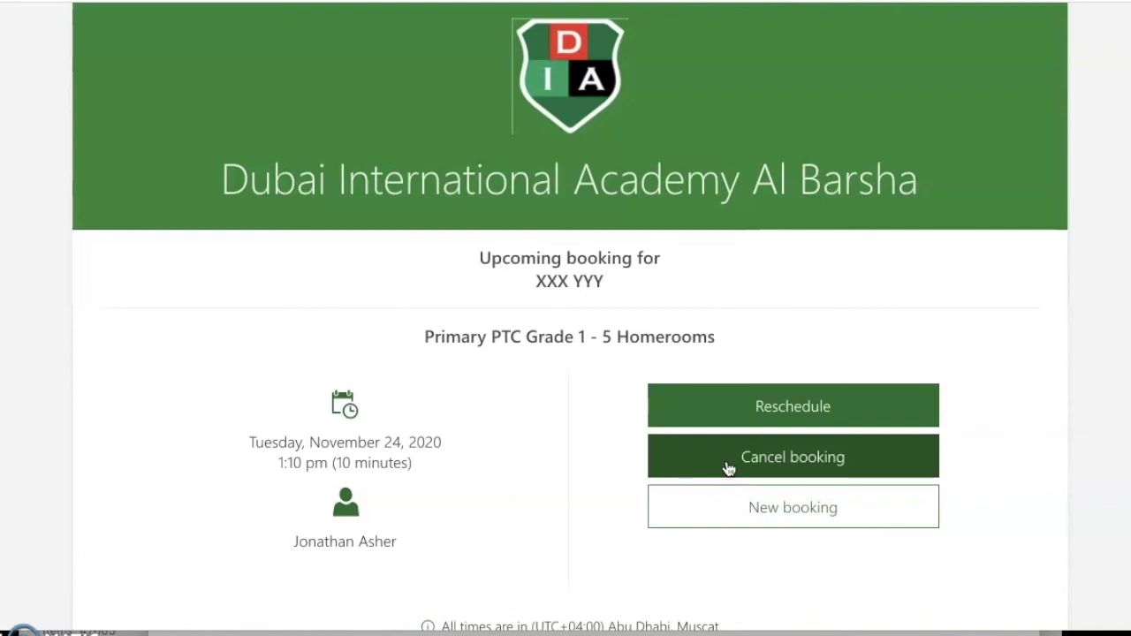
# - Start a new booking for the Primary PTC Specialist service
pyautogui.click(738, 507)
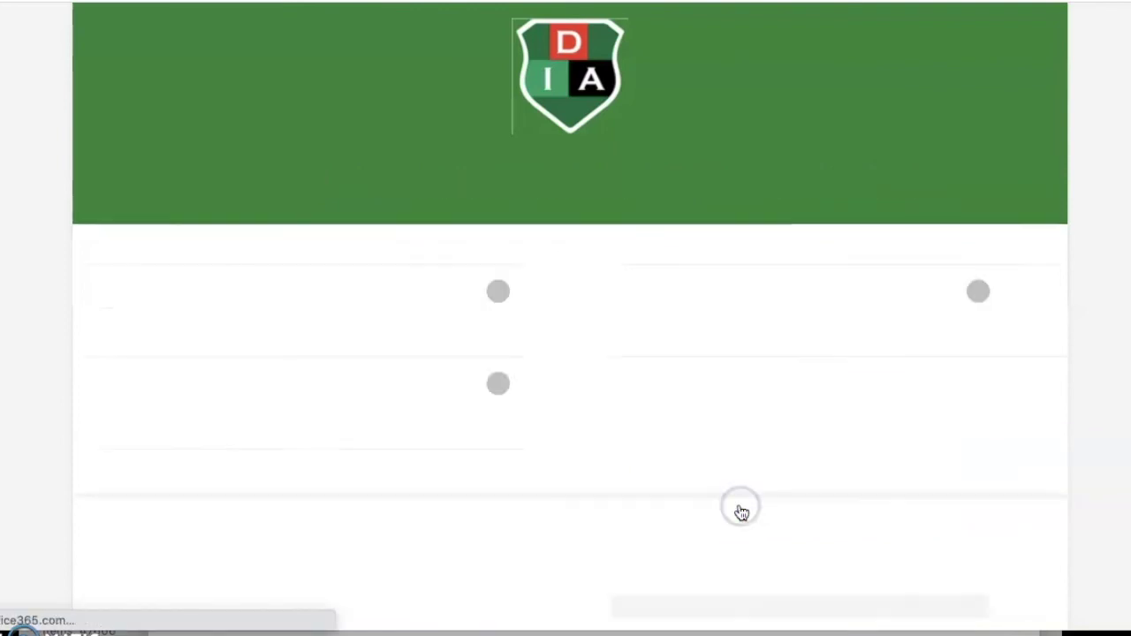
pyautogui.click(304, 432)
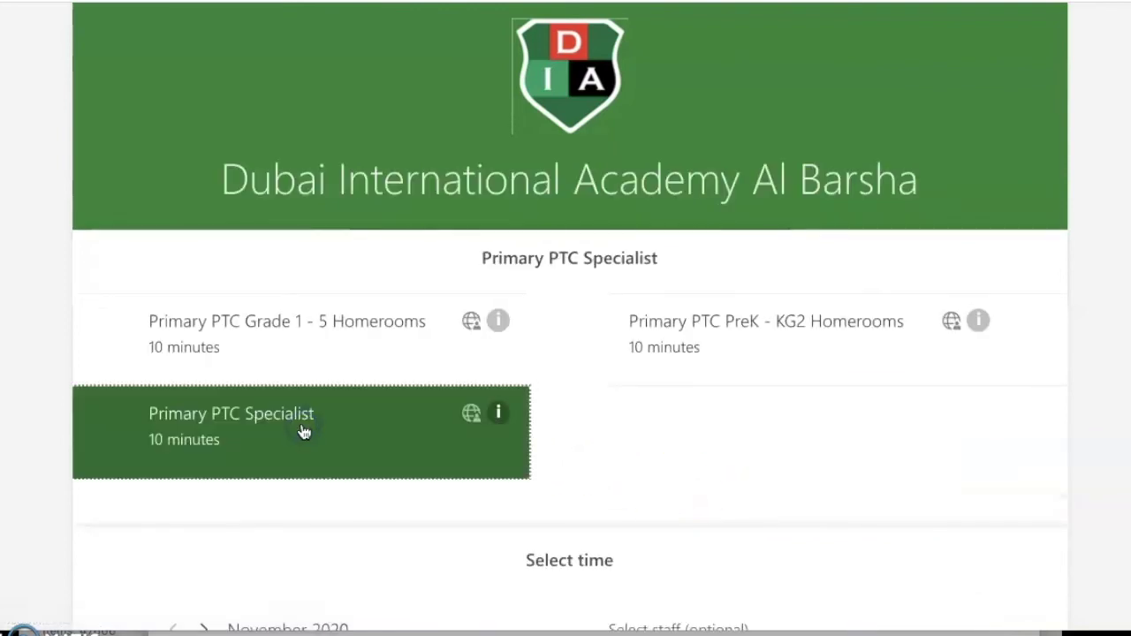
pyautogui.scroll(-1, 632, 469)
pyautogui.scroll(-2, 632, 469)
# - Pick a specific specialist teacher, try the 1:10 pm slot, then switch to Outlook
pyautogui.click(702, 402)
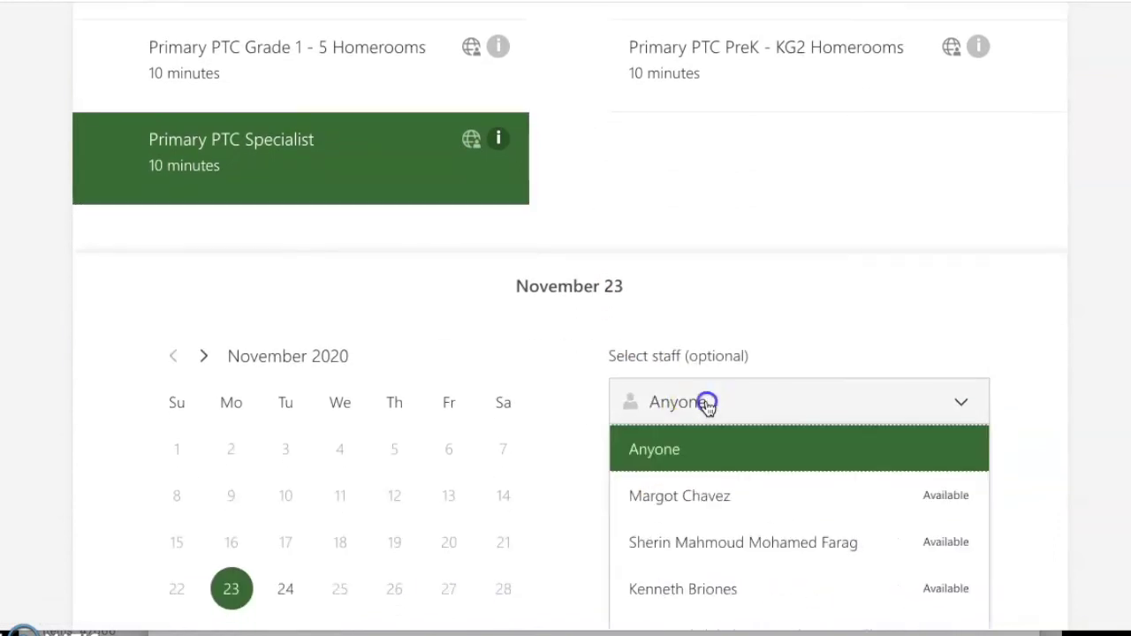
pyautogui.scroll(-2, 704, 401)
pyautogui.scroll(-1, 707, 407)
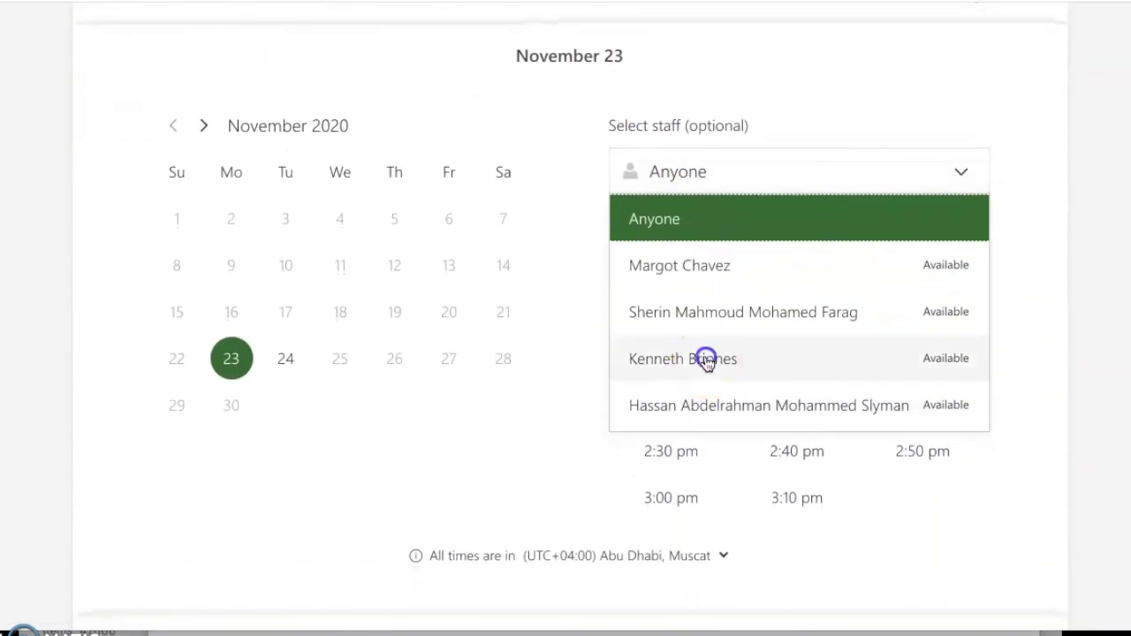
pyautogui.click(707, 359)
pyautogui.click(791, 305)
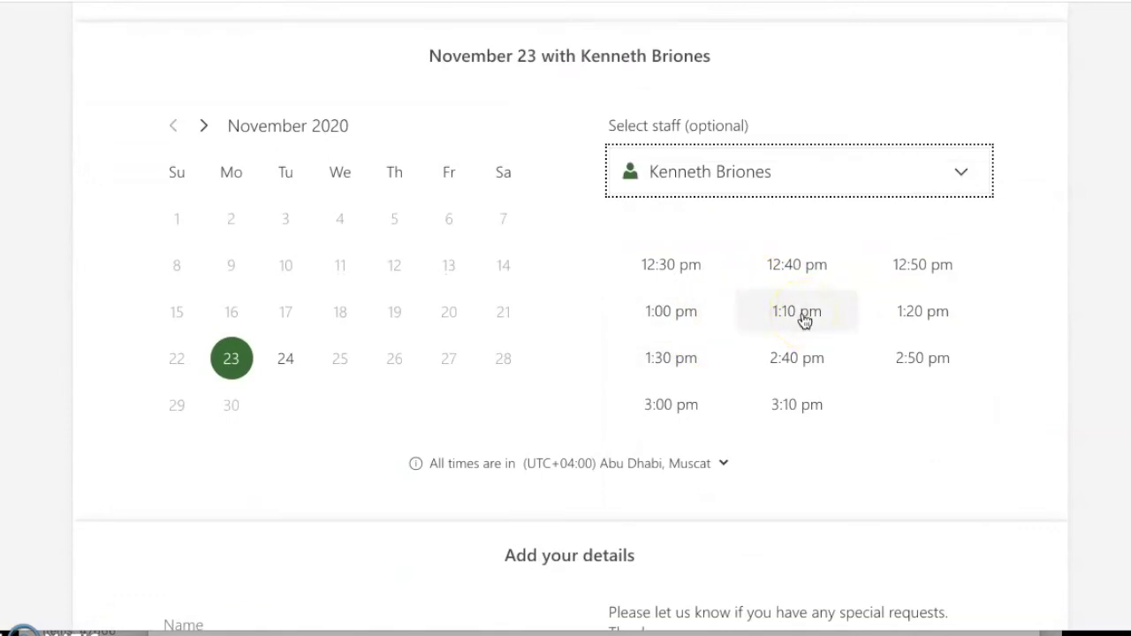
pyautogui.click(513, 631)
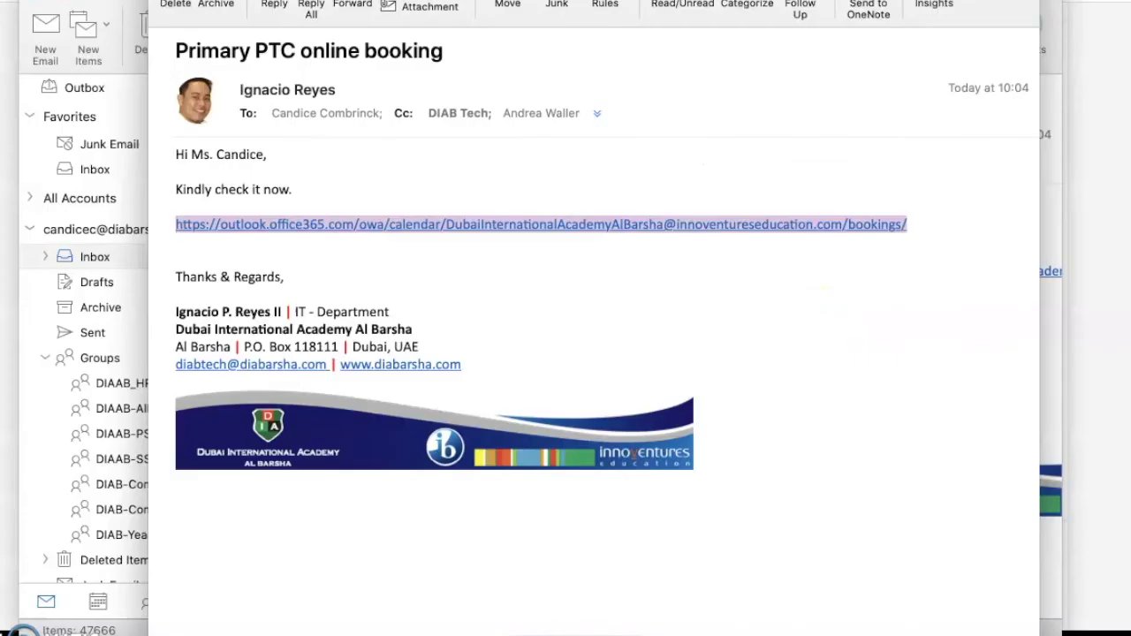
# - Close the booking-link message and open the top 'Confirmed: Primary PTC Grade 1 - 5 Homerooms' email
pyautogui.press('super+w')
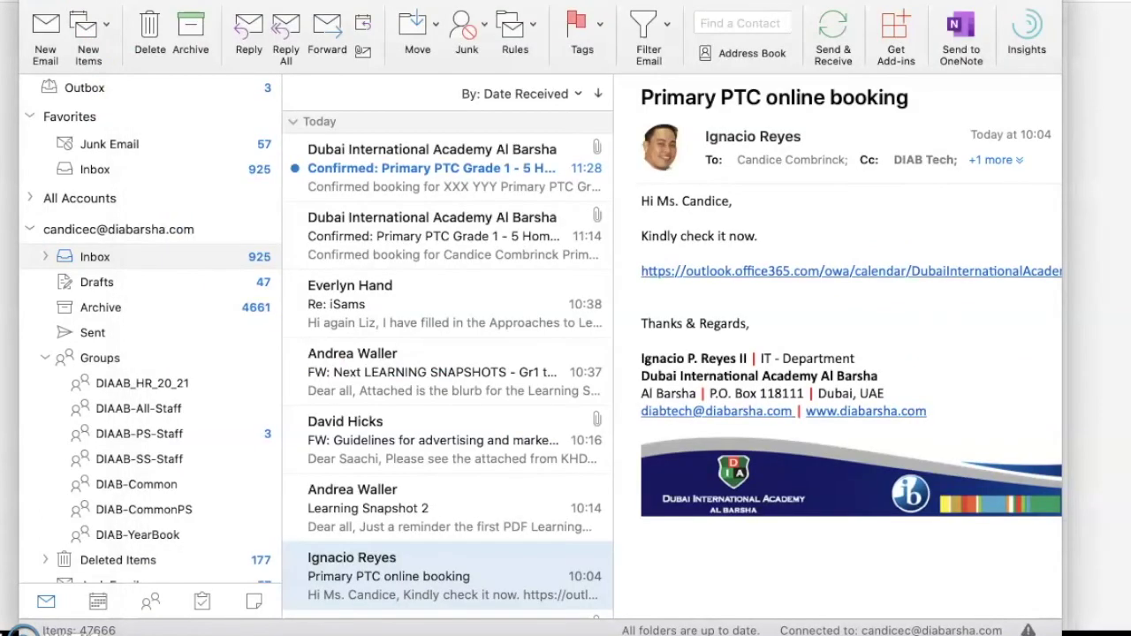
pyautogui.click(373, 182)
pyautogui.doubleClick(374, 187)
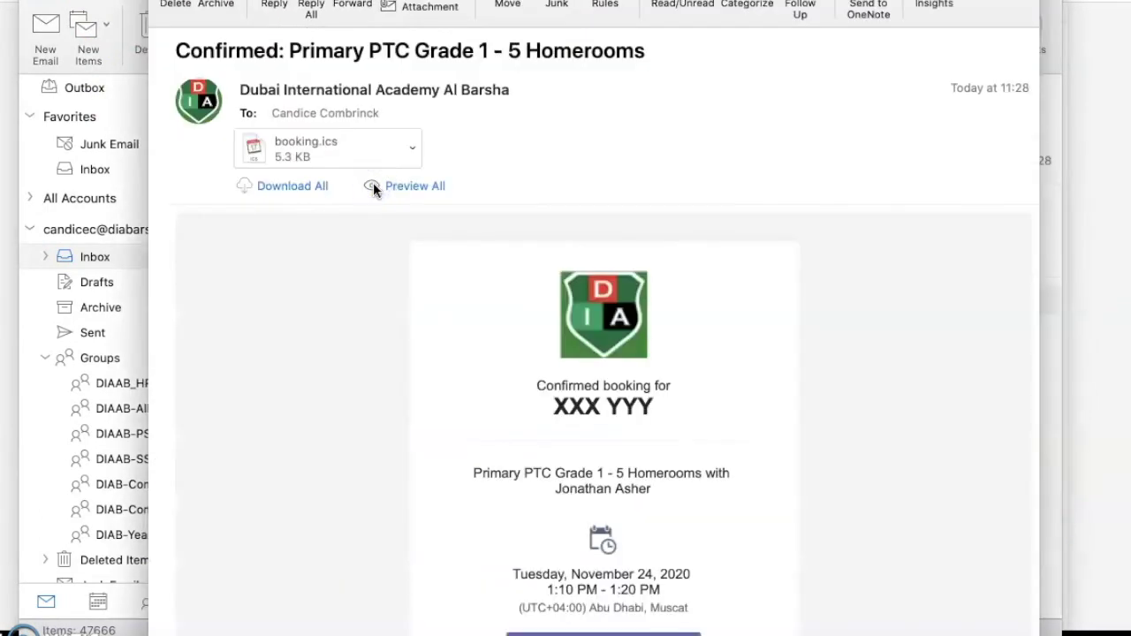